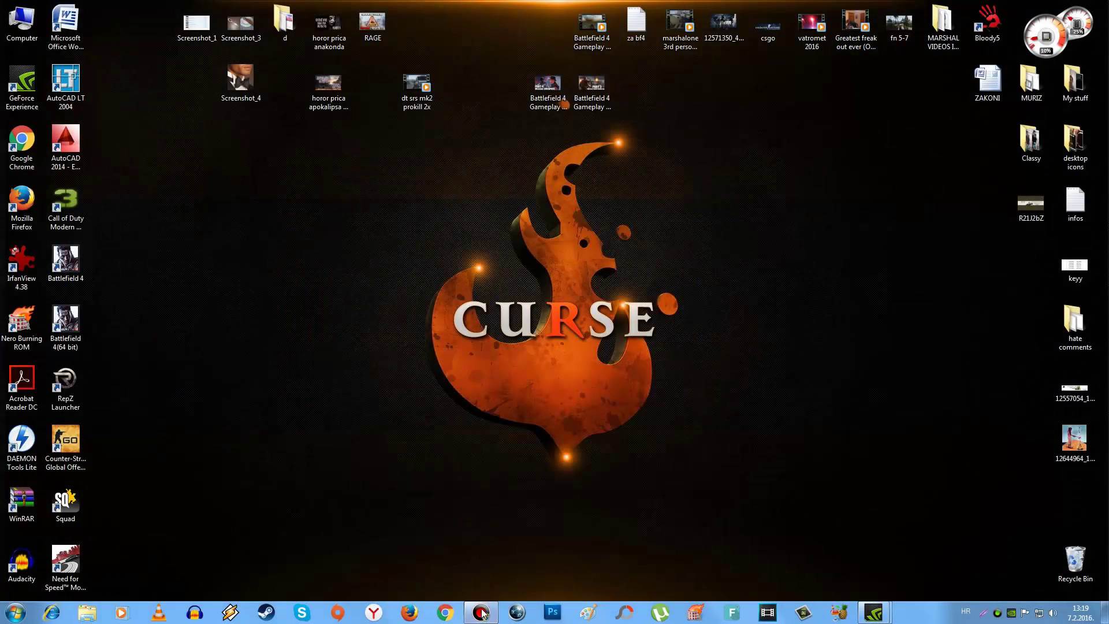
Restore the Bandicam window from the taskbar, showing its General settings
{"action": "left_click", "coordinate": [483, 614]}
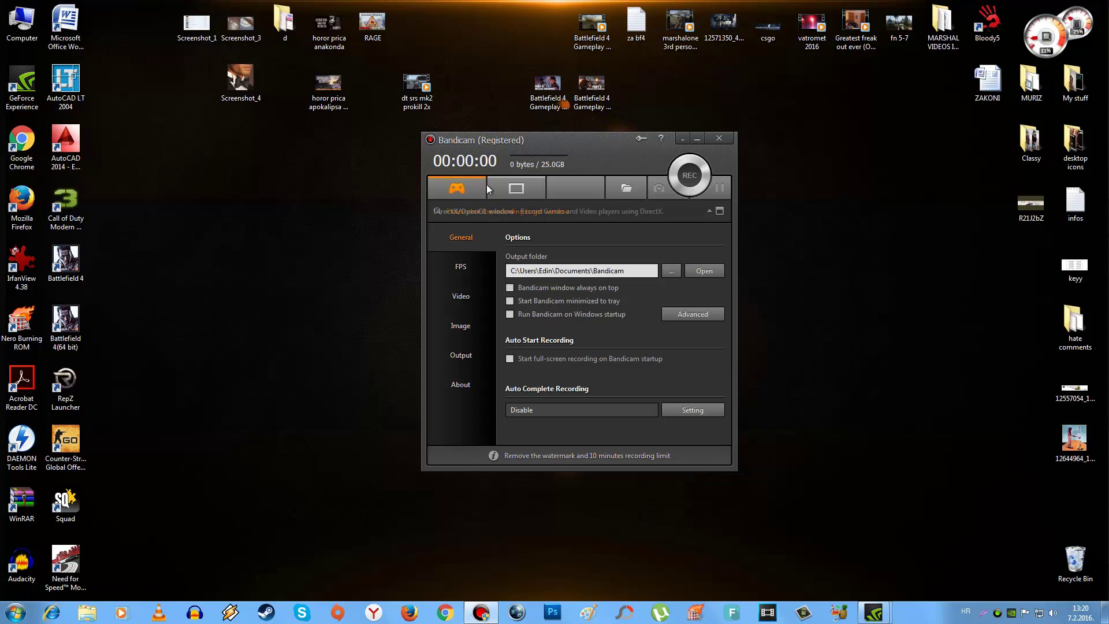
Switch Bandicam from Rectangle to DirectX/OpenGL game recording mode and show the FPS settings
{"action": "left_click", "coordinate": [512, 188]}
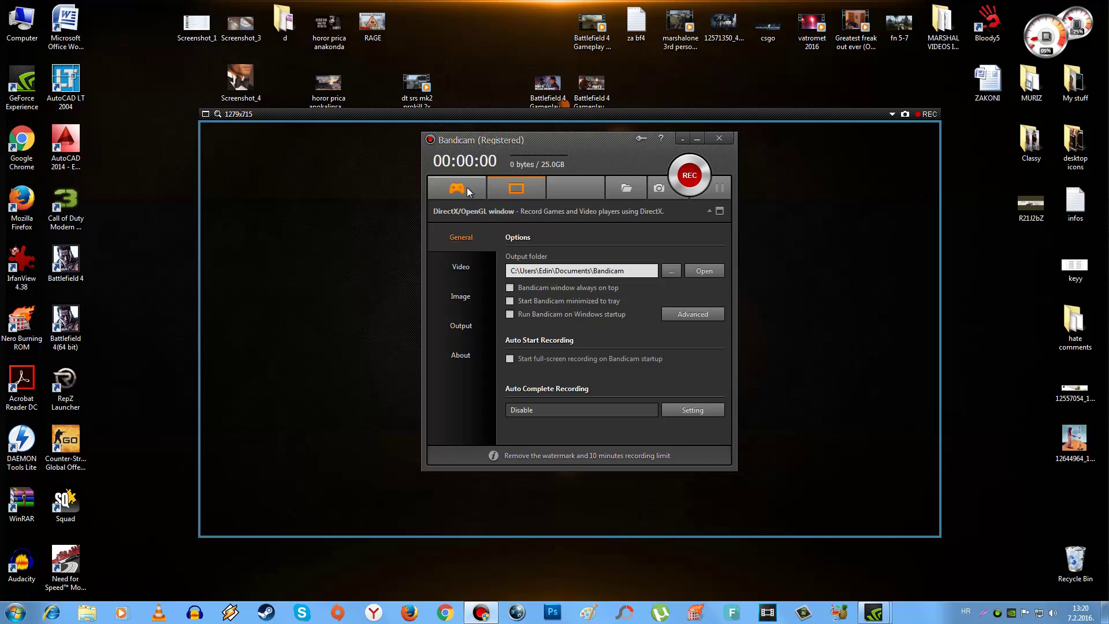
{"action": "left_click", "coordinate": [466, 186]}
{"action": "left_click", "coordinate": [460, 267]}
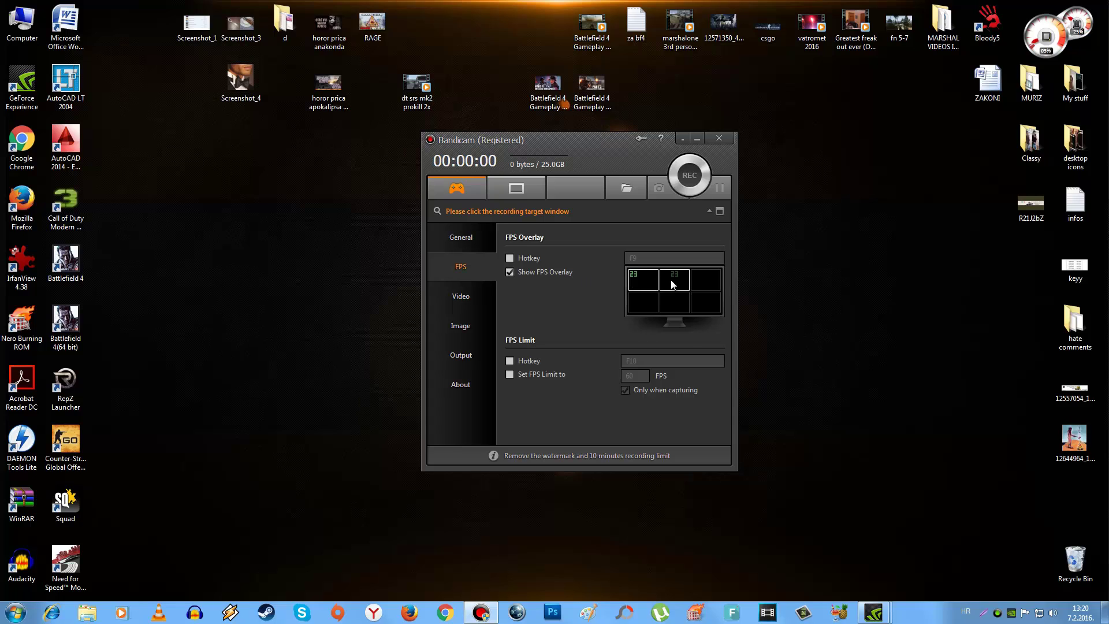
{"action": "left_click", "coordinate": [706, 282]}
{"action": "left_click", "coordinate": [647, 301]}
{"action": "left_click", "coordinate": [693, 283]}
{"action": "left_click", "coordinate": [641, 283]}
Show the Video page with the F1 Record/Stop hotkey and AVI Xvid 1920x1080 format
{"action": "left_click", "coordinate": [476, 296]}
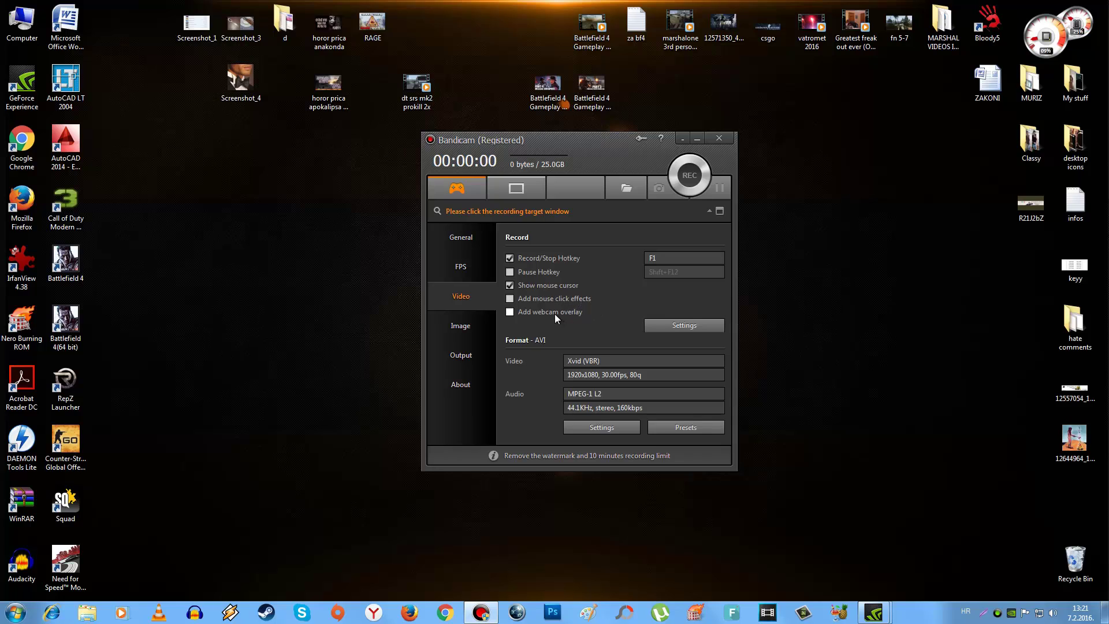
Review the Logo and Webcam record options without changes, then bring up AVI Format settings
{"action": "left_click", "coordinate": [679, 325]}
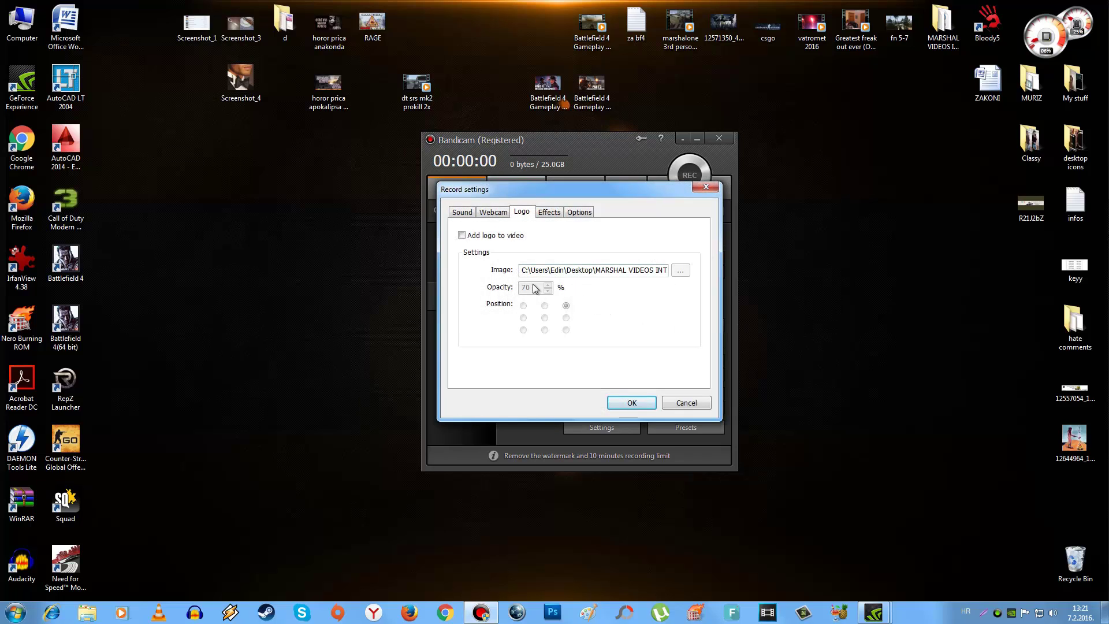
{"action": "left_click", "coordinate": [488, 213]}
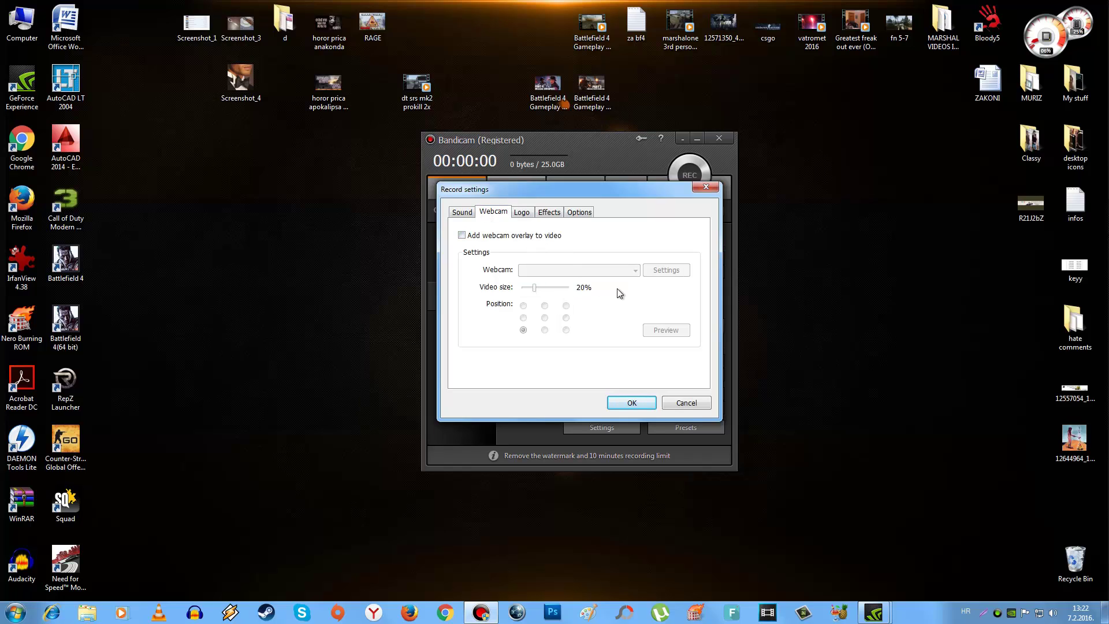
{"action": "left_click", "coordinate": [684, 402]}
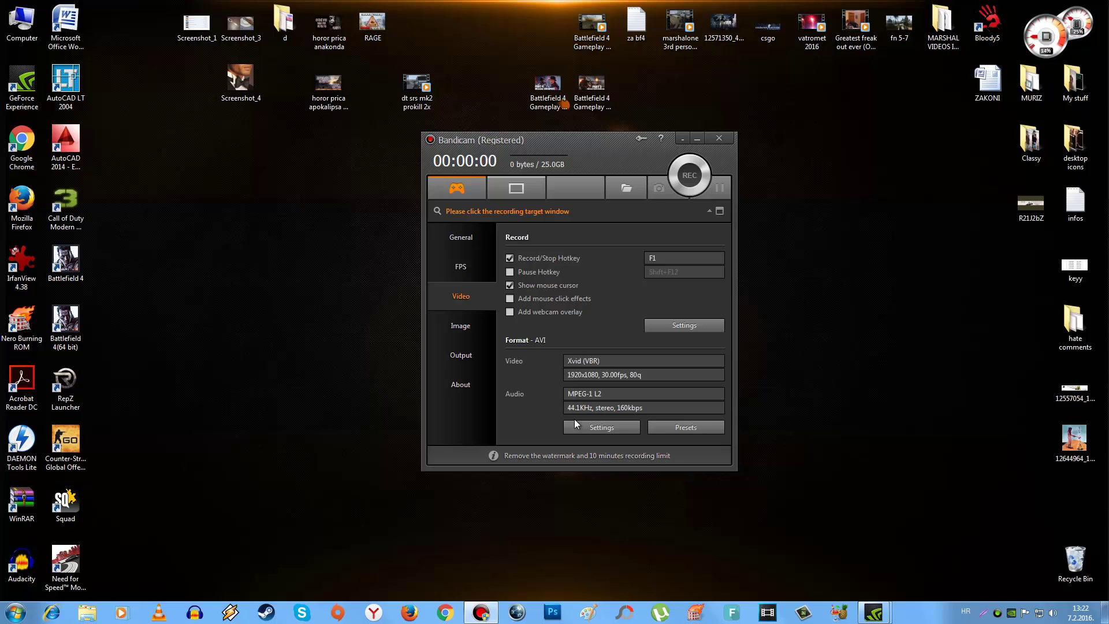
{"action": "left_click", "coordinate": [608, 429]}
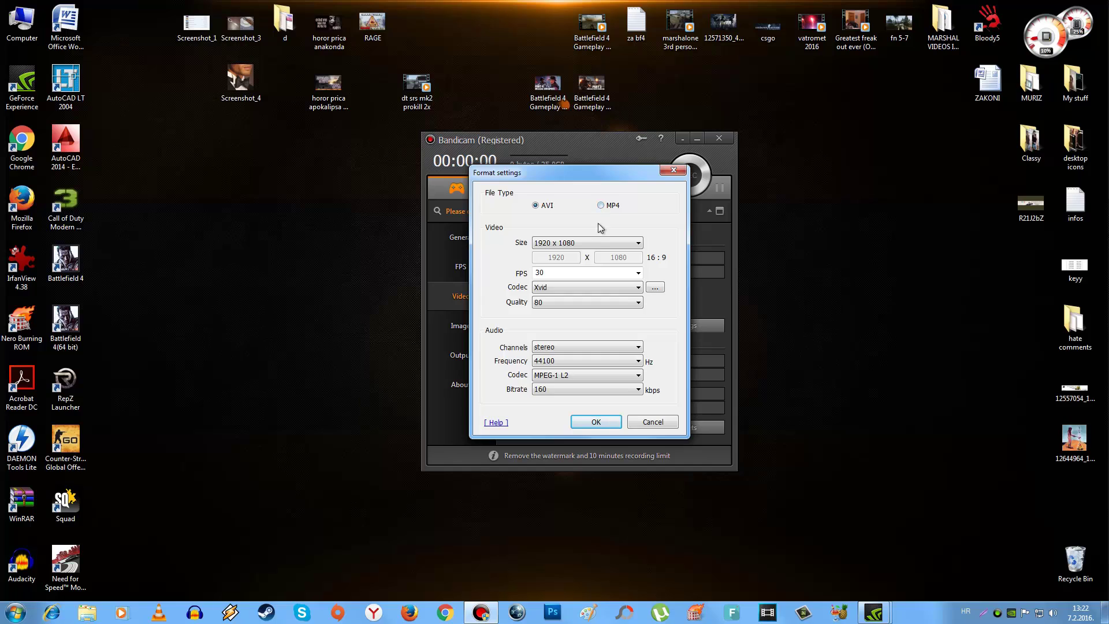
{"action": "left_click", "coordinate": [623, 245]}
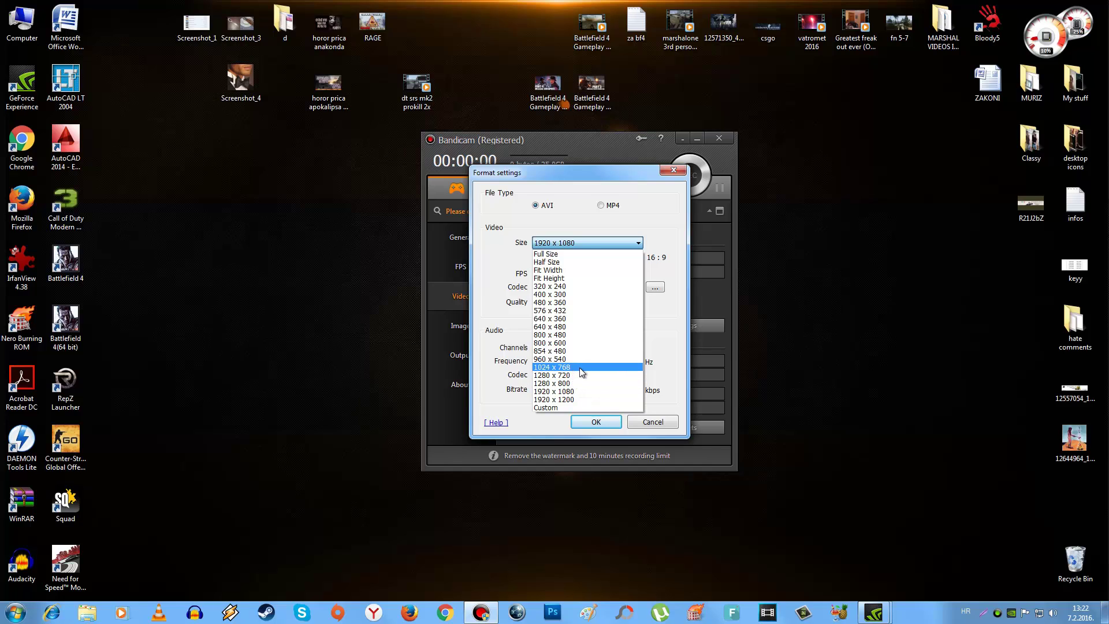
{"action": "left_click", "coordinate": [580, 179]}
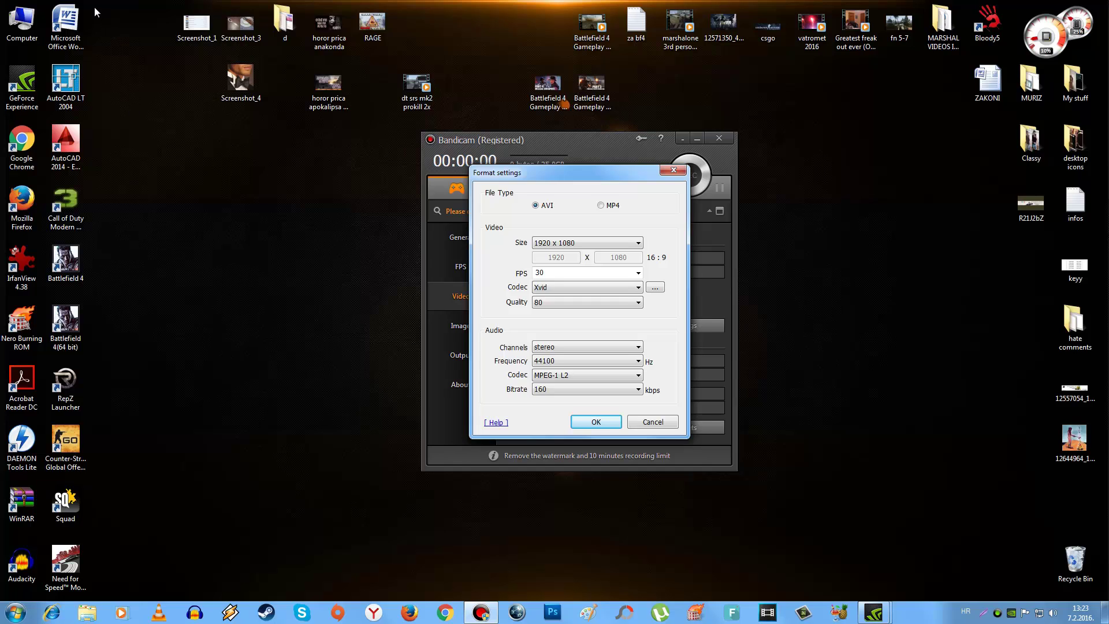
{"action": "left_click_drag", "start_coordinate": [95, 7], "coordinate": [8, 595]}
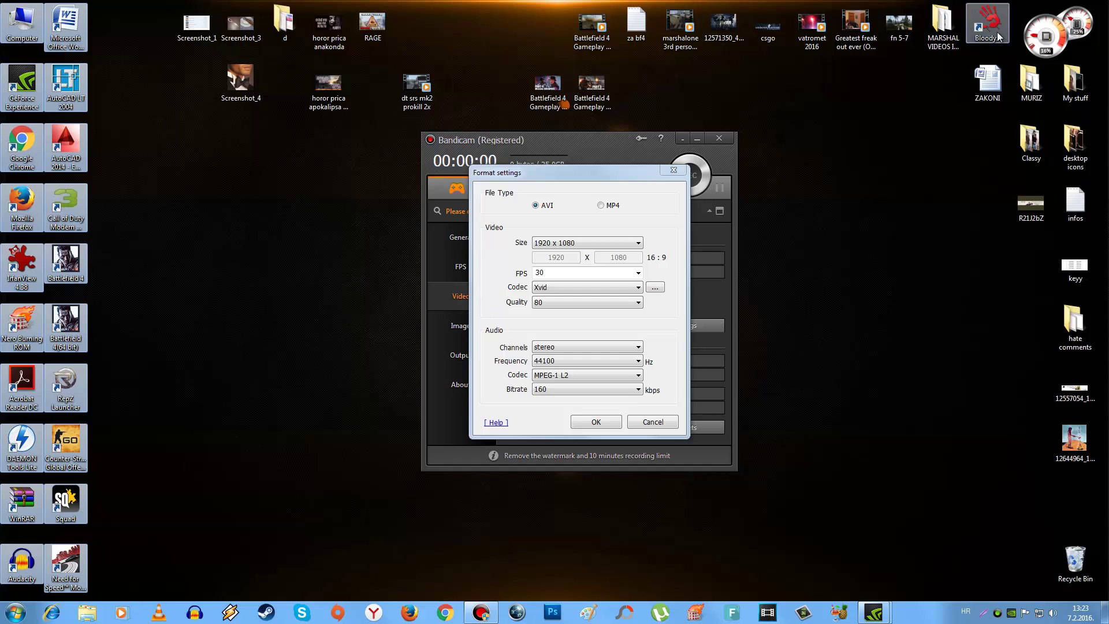
{"action": "left_click_drag", "start_coordinate": [1018, 4], "coordinate": [1108, 601]}
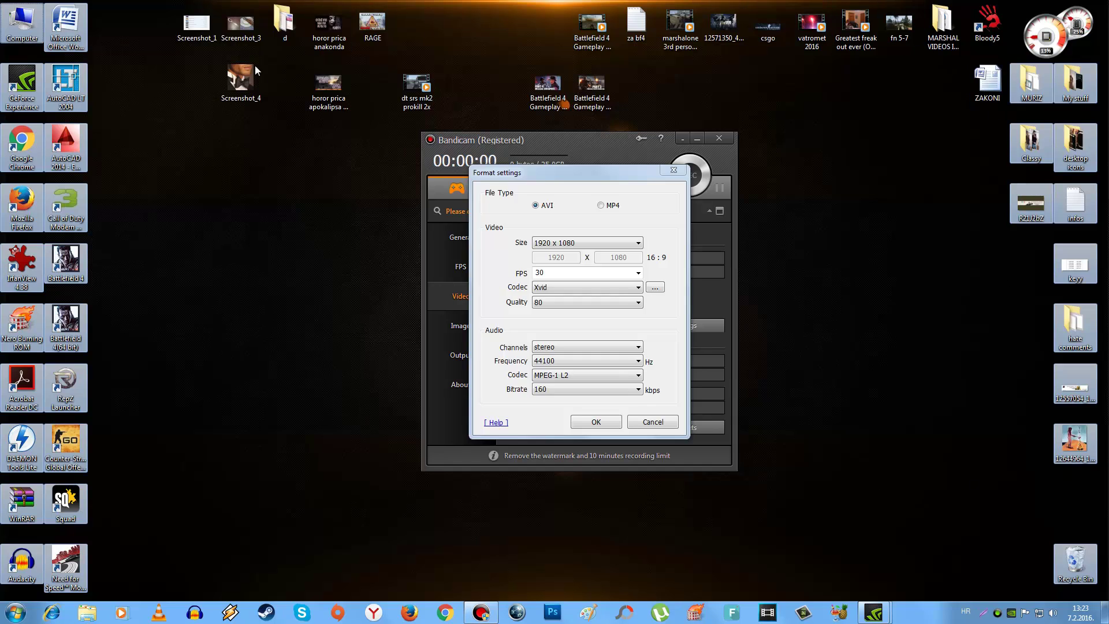
{"action": "left_click", "coordinate": [396, 317]}
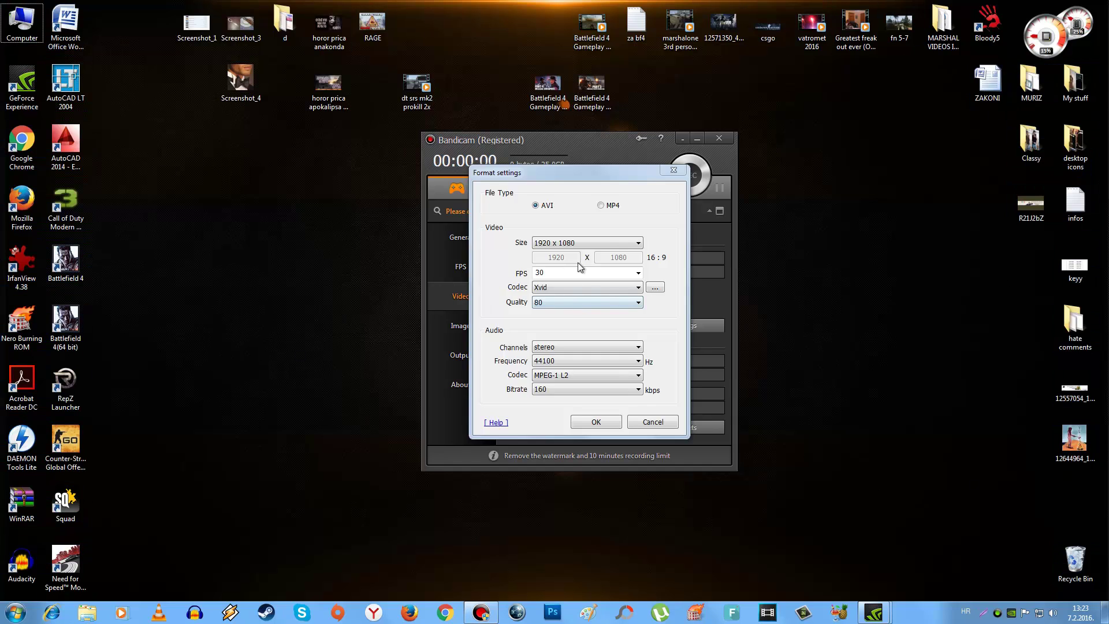
{"action": "left_click", "coordinate": [639, 273]}
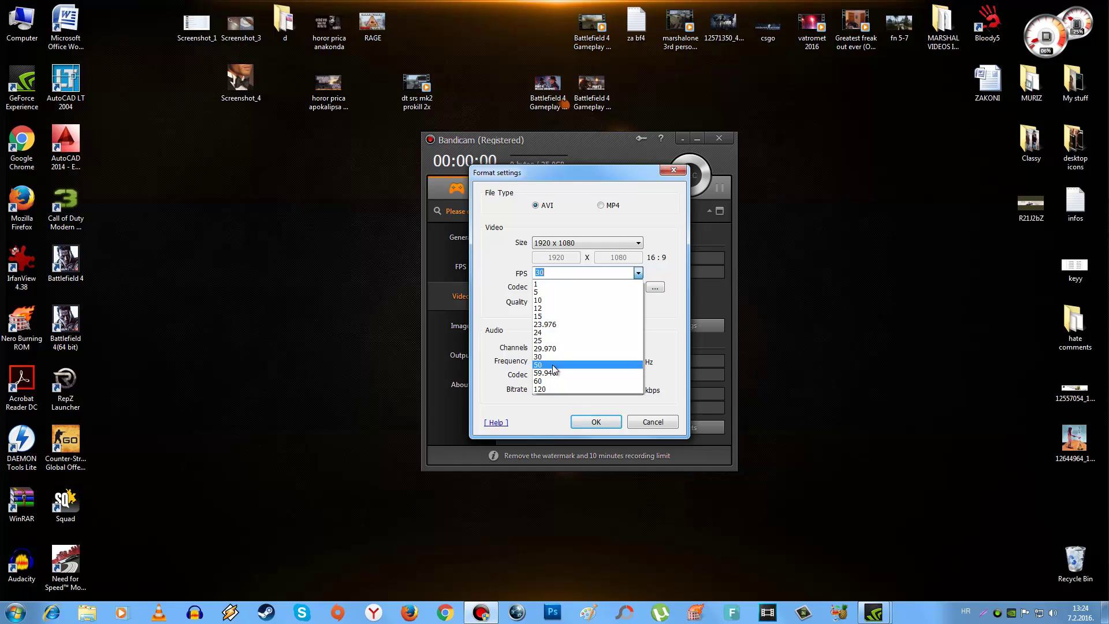
{"action": "left_click", "coordinate": [662, 310]}
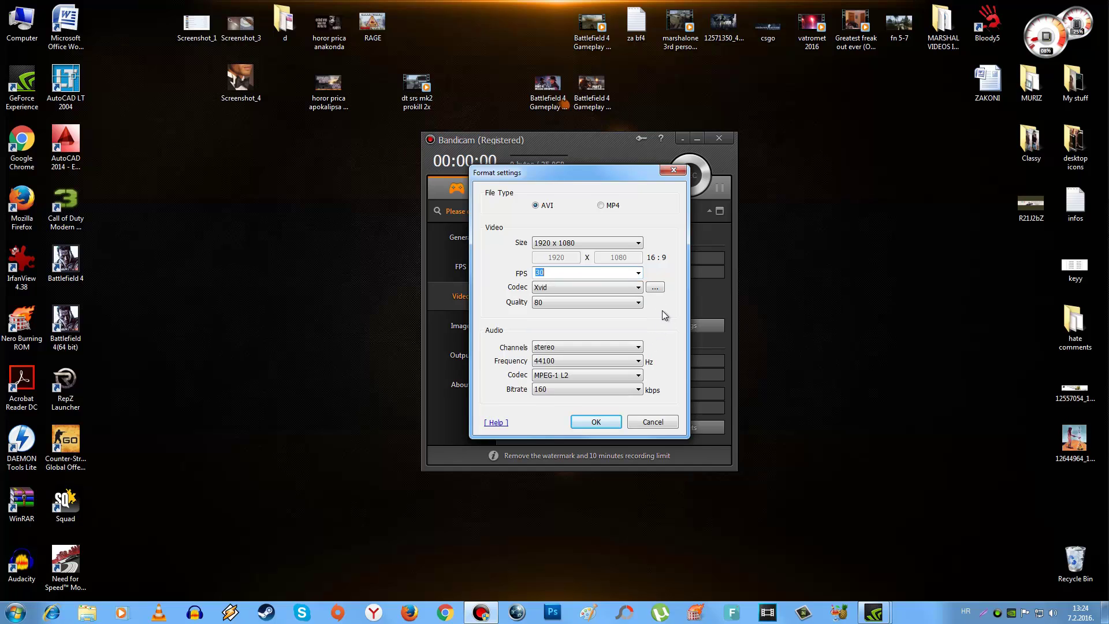
Keep video quality at 80, audio as stereo and the sample rate at 44100 Hz
{"action": "left_click", "coordinate": [630, 303]}
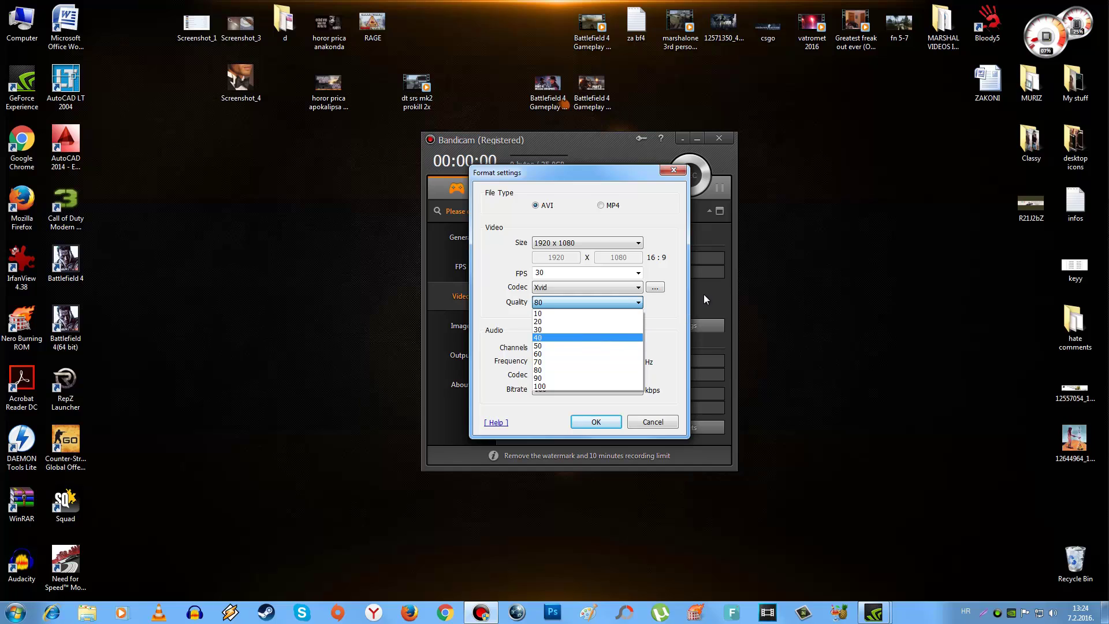
{"action": "left_click", "coordinate": [678, 297]}
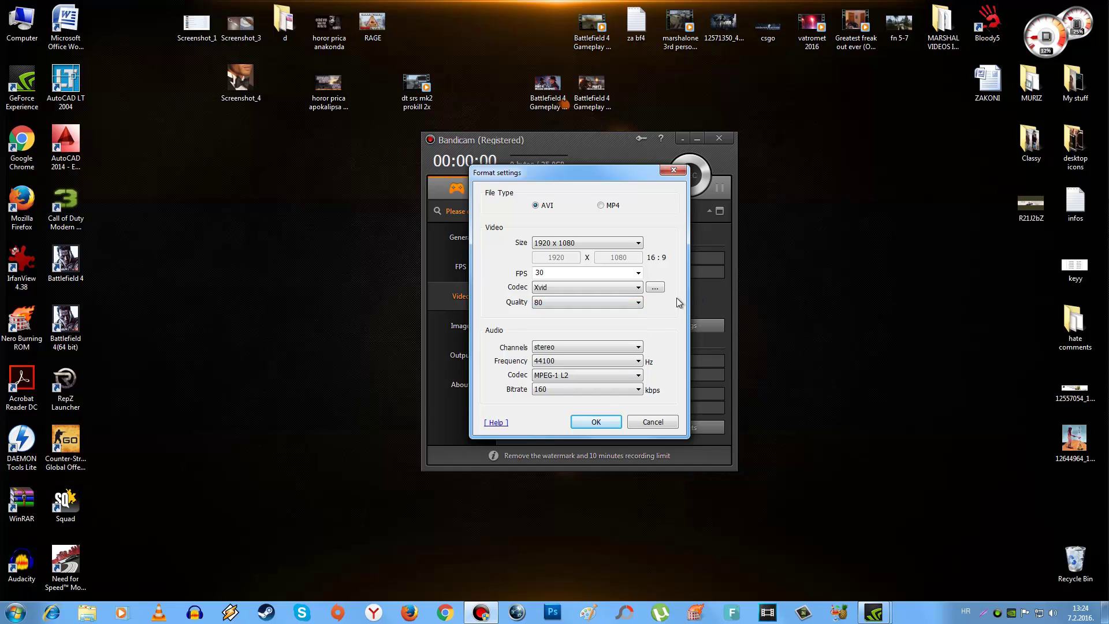
{"action": "left_click", "coordinate": [639, 346]}
{"action": "left_click", "coordinate": [639, 347]}
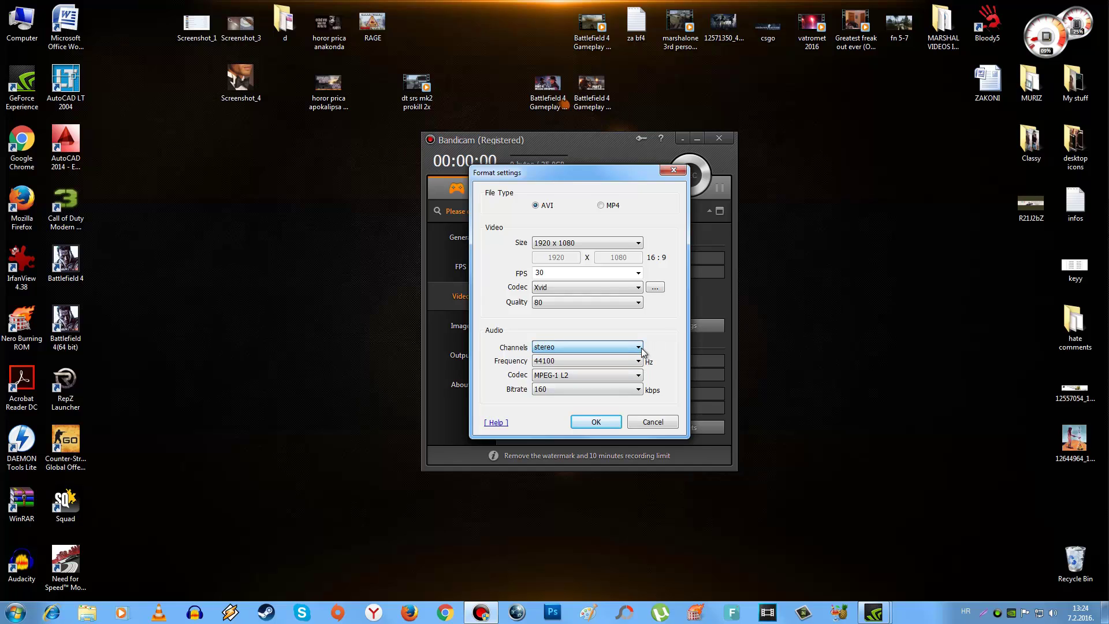
{"action": "left_click", "coordinate": [637, 364]}
{"action": "left_click", "coordinate": [638, 375]}
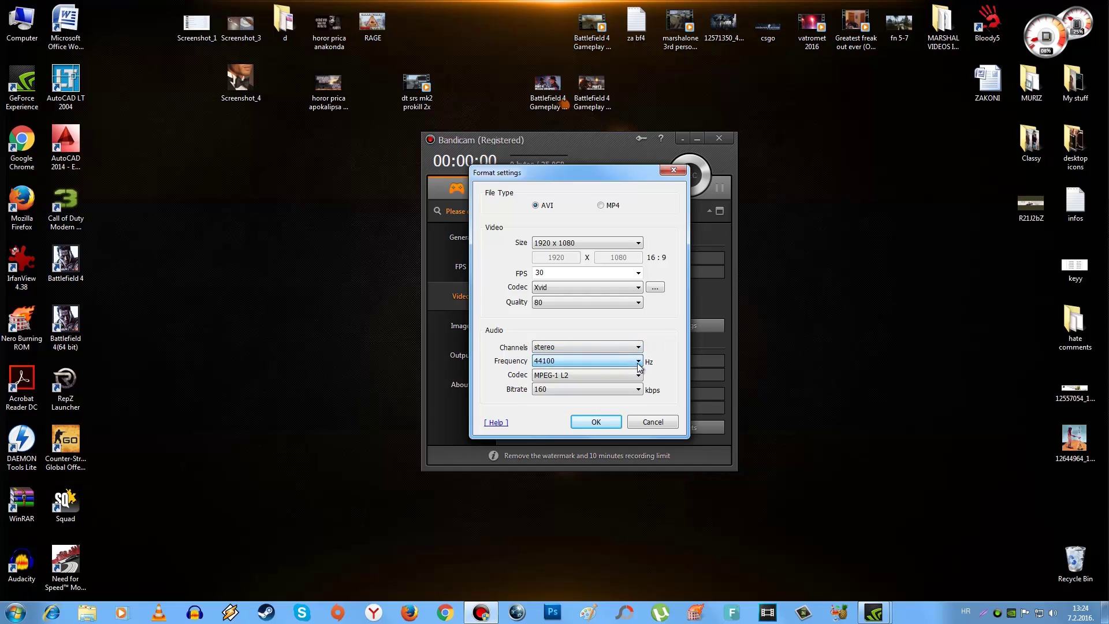
Keep the MPEG-1 L2 audio codec at 160 kbps and cancel Format settings
{"action": "left_click", "coordinate": [638, 375]}
{"action": "left_click", "coordinate": [637, 376]}
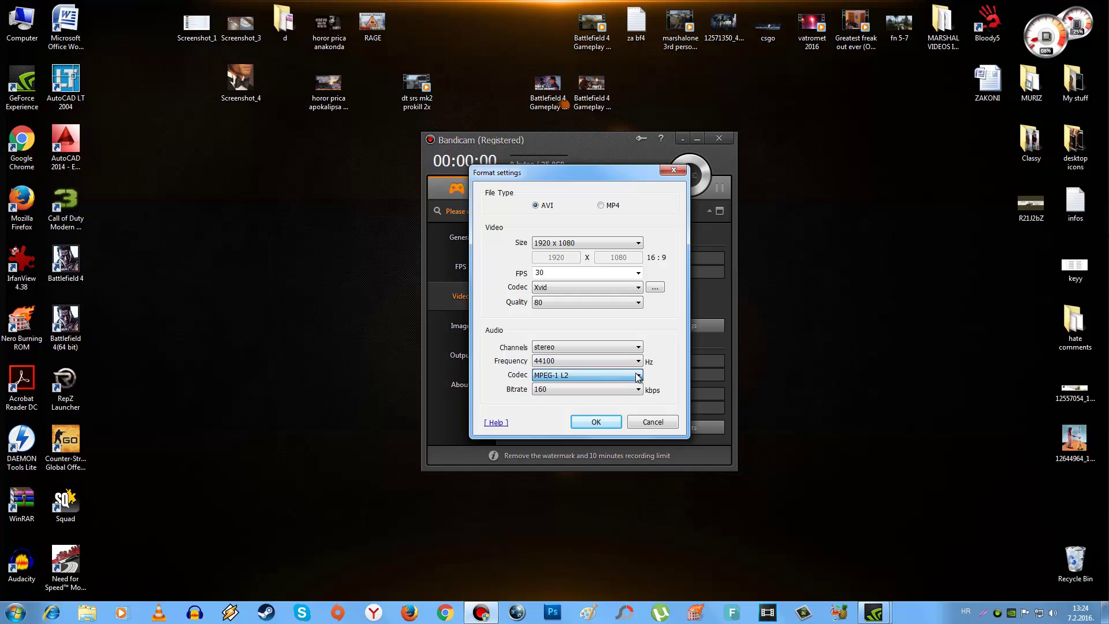
{"action": "left_click", "coordinate": [637, 390]}
{"action": "left_click", "coordinate": [638, 391]}
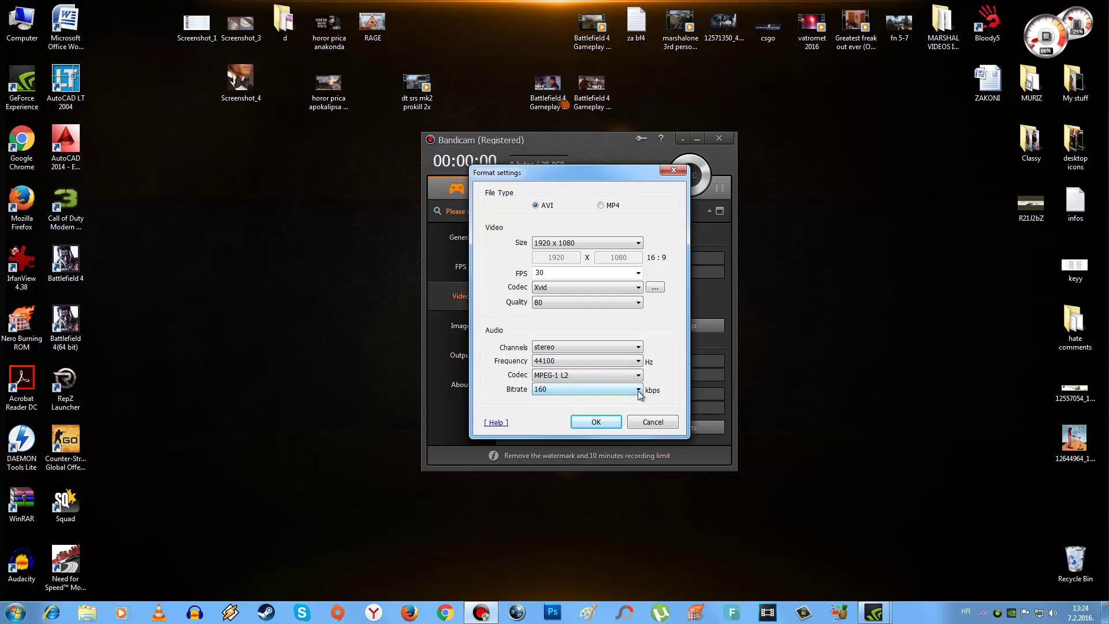
{"action": "left_click", "coordinate": [644, 421]}
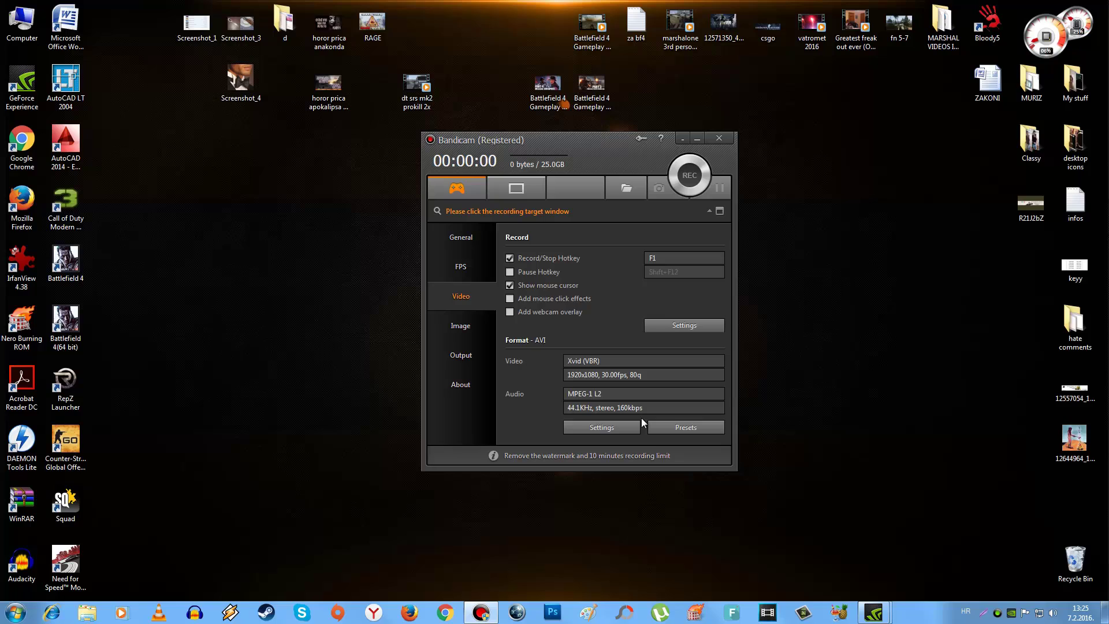
{"action": "left_click", "coordinate": [470, 327]}
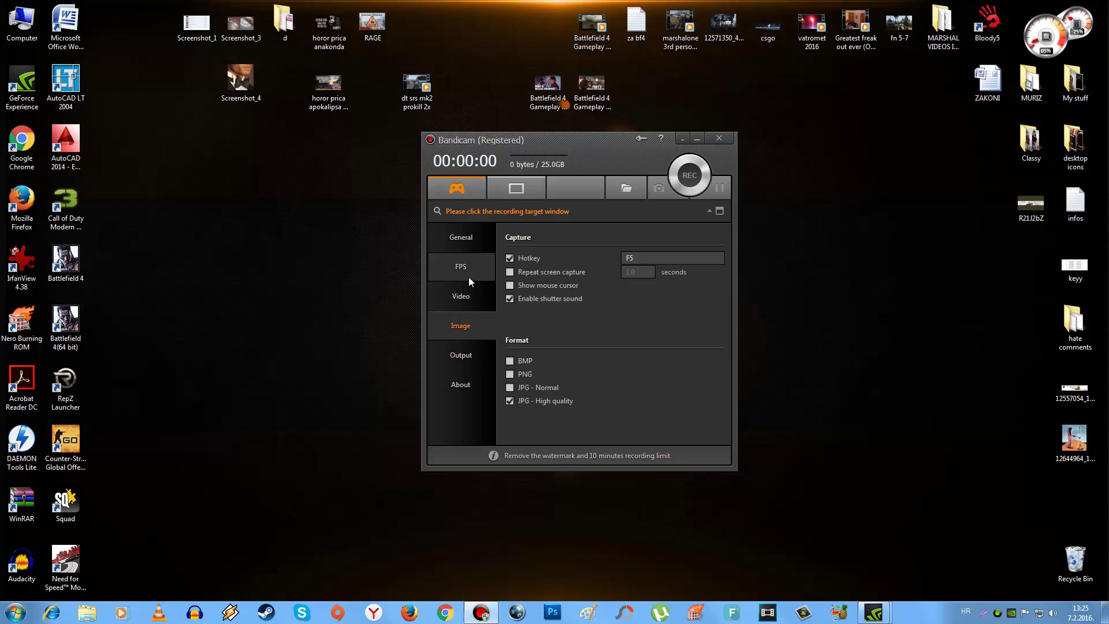
{"action": "left_click", "coordinate": [465, 292]}
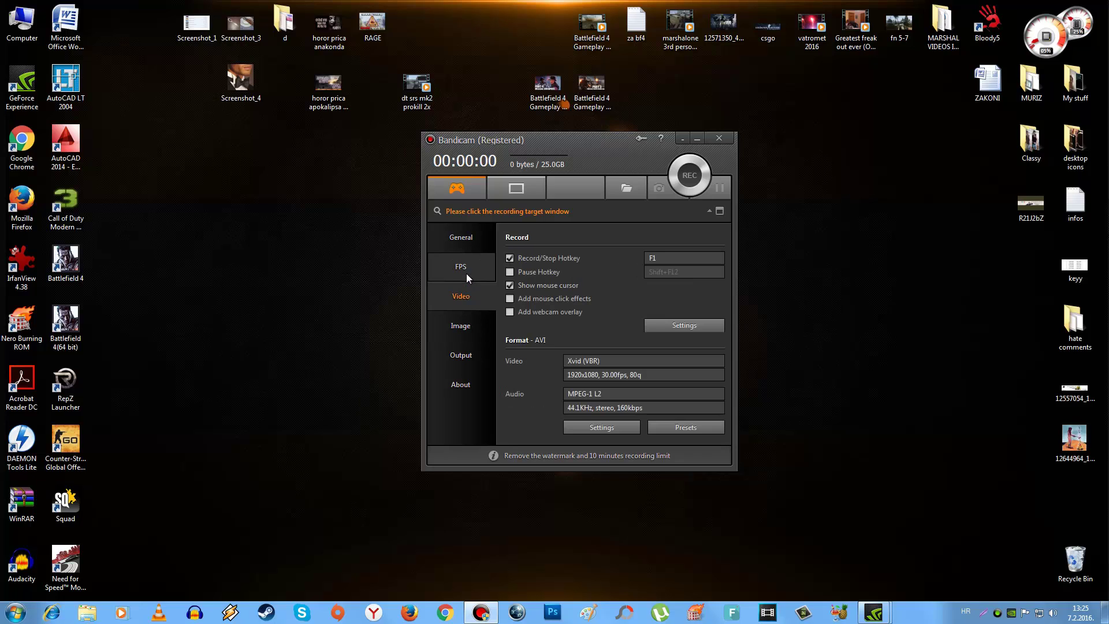
On the Sound tab, keep Win7 Sound (WASAPI) as primary and the secondary device disabled, then OK
{"action": "left_click", "coordinate": [668, 327]}
{"action": "left_click", "coordinate": [464, 213]}
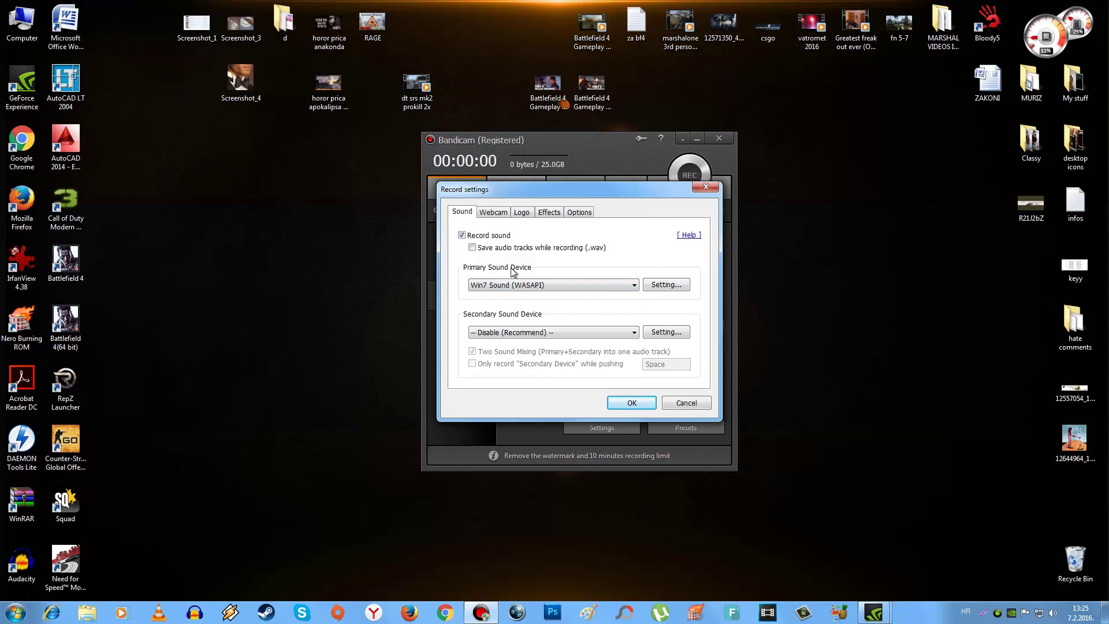
{"action": "left_click", "coordinate": [622, 284]}
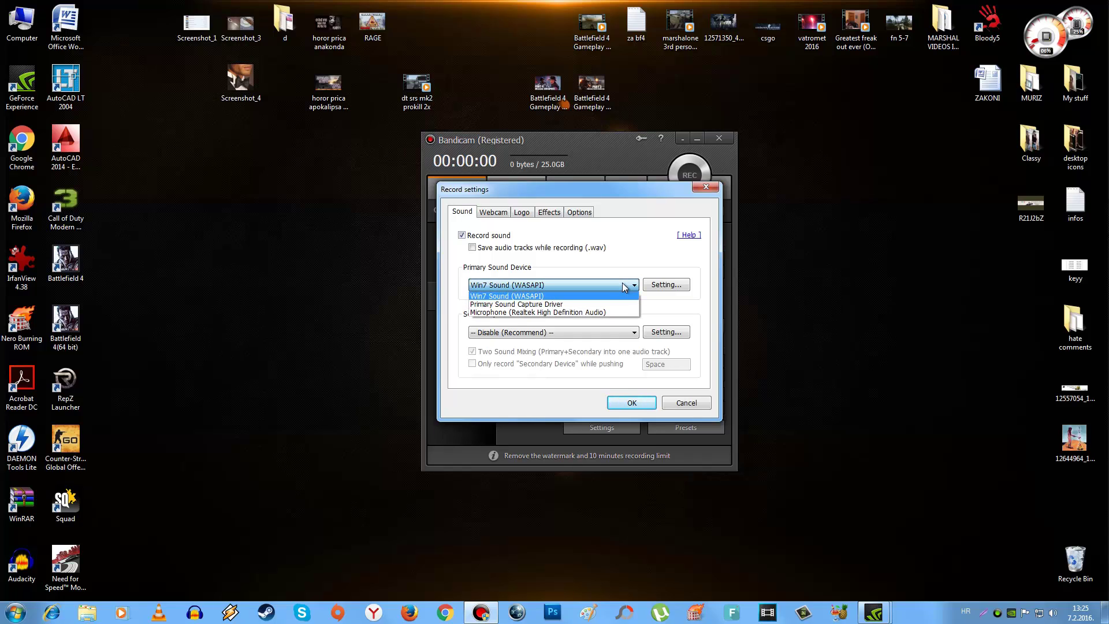
{"action": "left_click", "coordinate": [622, 284]}
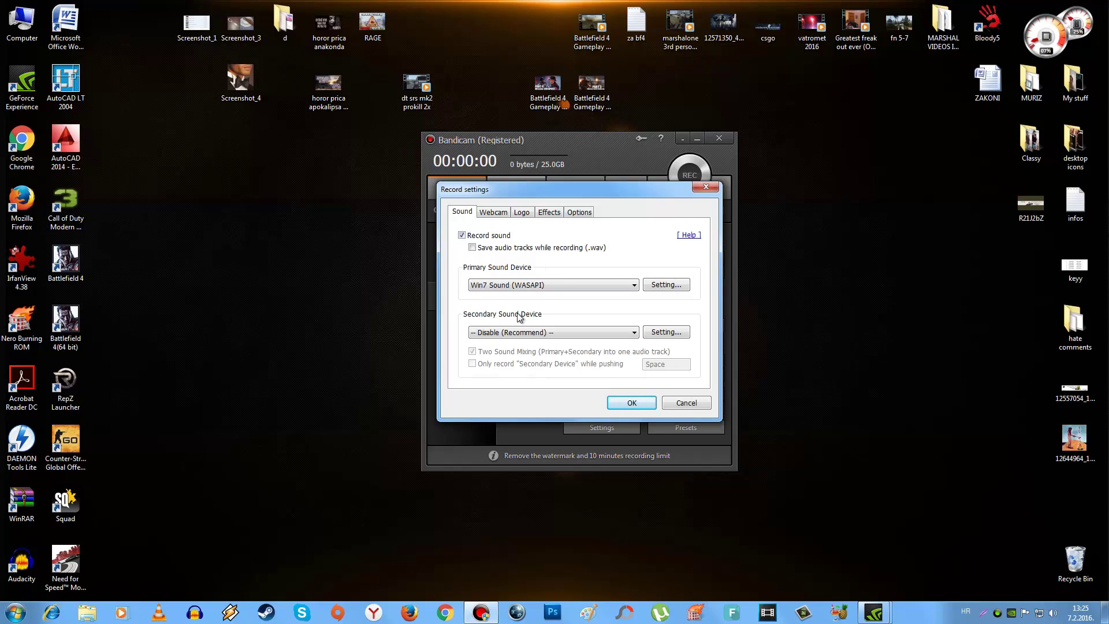
{"action": "left_click", "coordinate": [619, 333]}
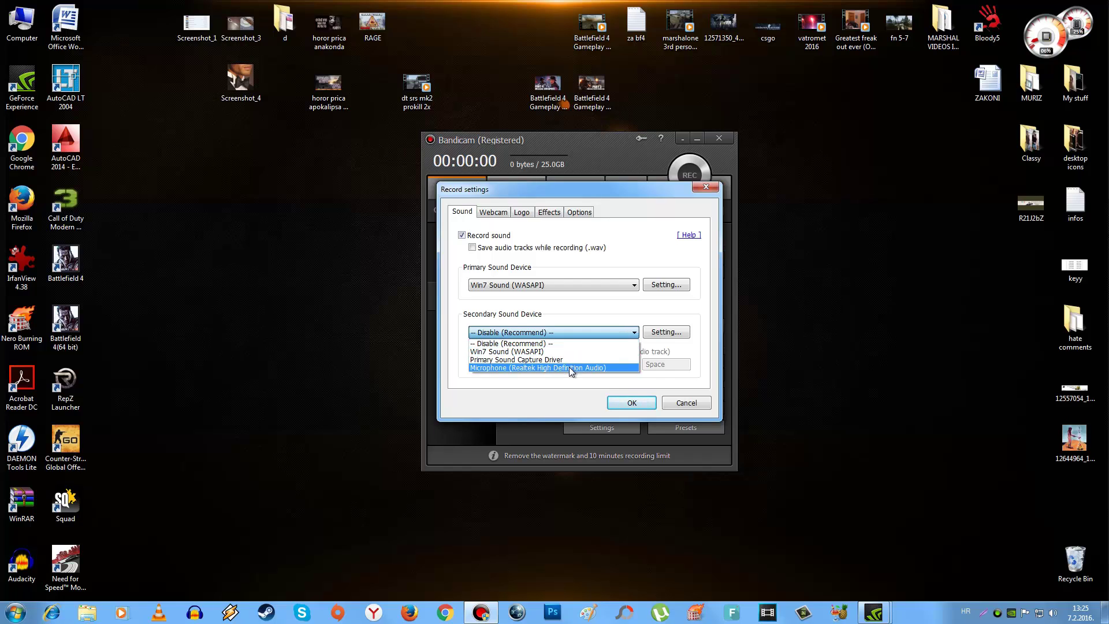
{"action": "left_click", "coordinate": [629, 332]}
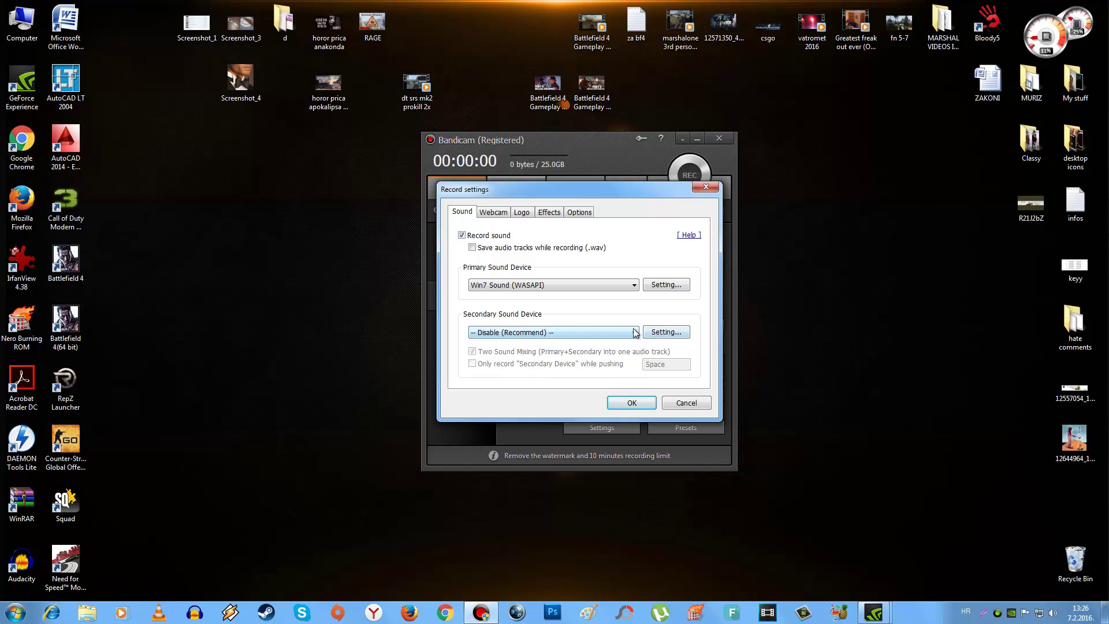
{"action": "left_click", "coordinate": [632, 405]}
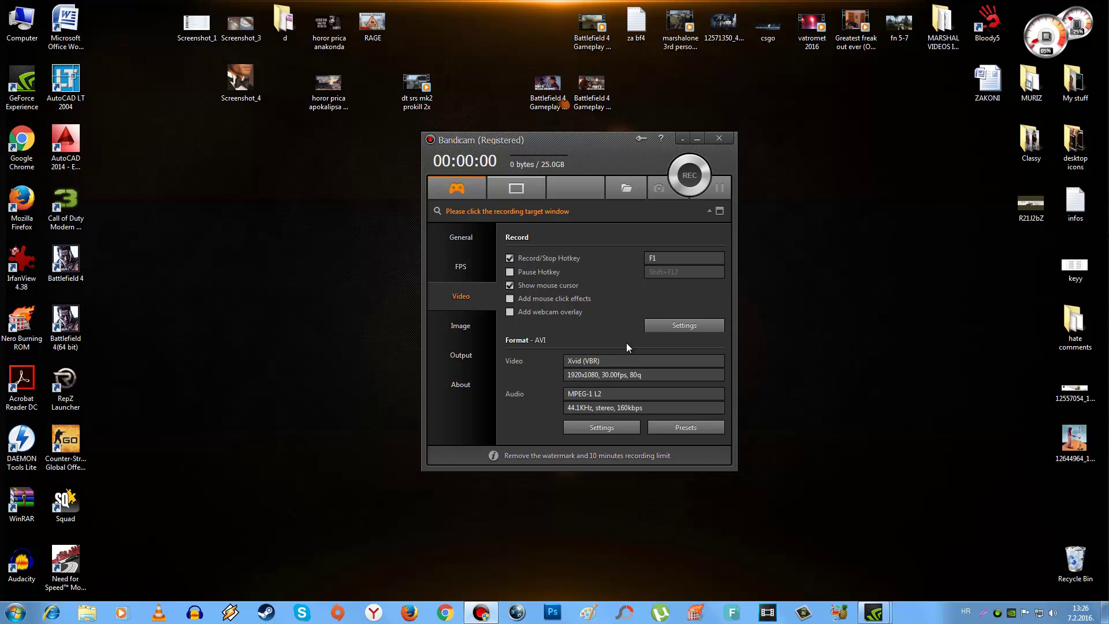
{"action": "mouse_move", "coordinate": [597, 139]}
{"action": "left_mouse_down"}
{"action": "mouse_move", "coordinate": [586, 154]}
{"action": "mouse_move", "coordinate": [587, 139]}
{"action": "left_mouse_up"}
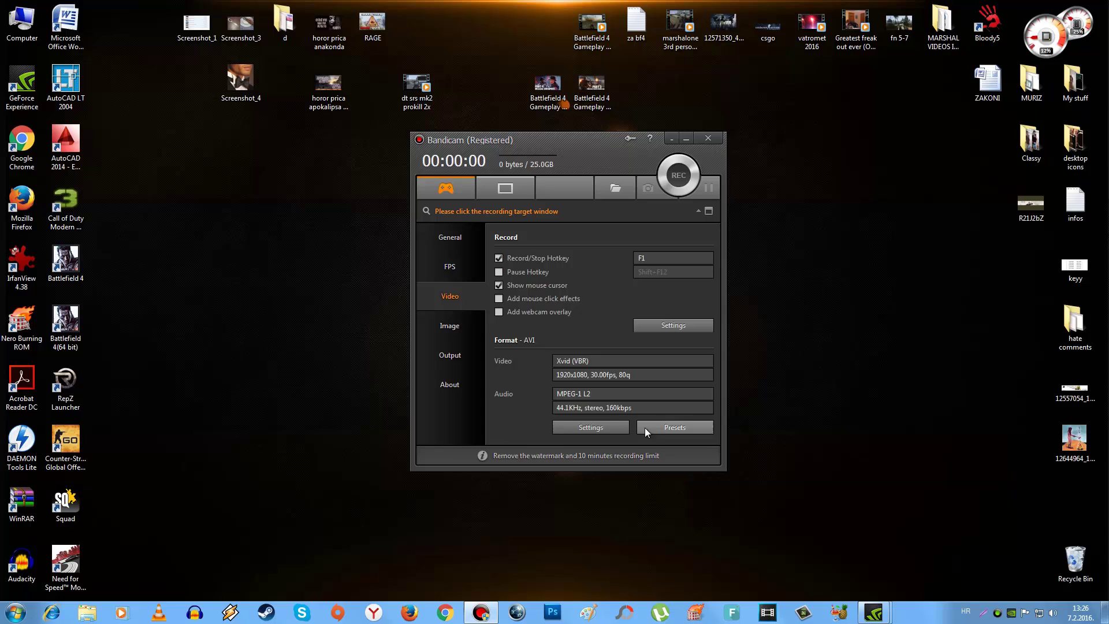
{"action": "left_click", "coordinate": [661, 430]}
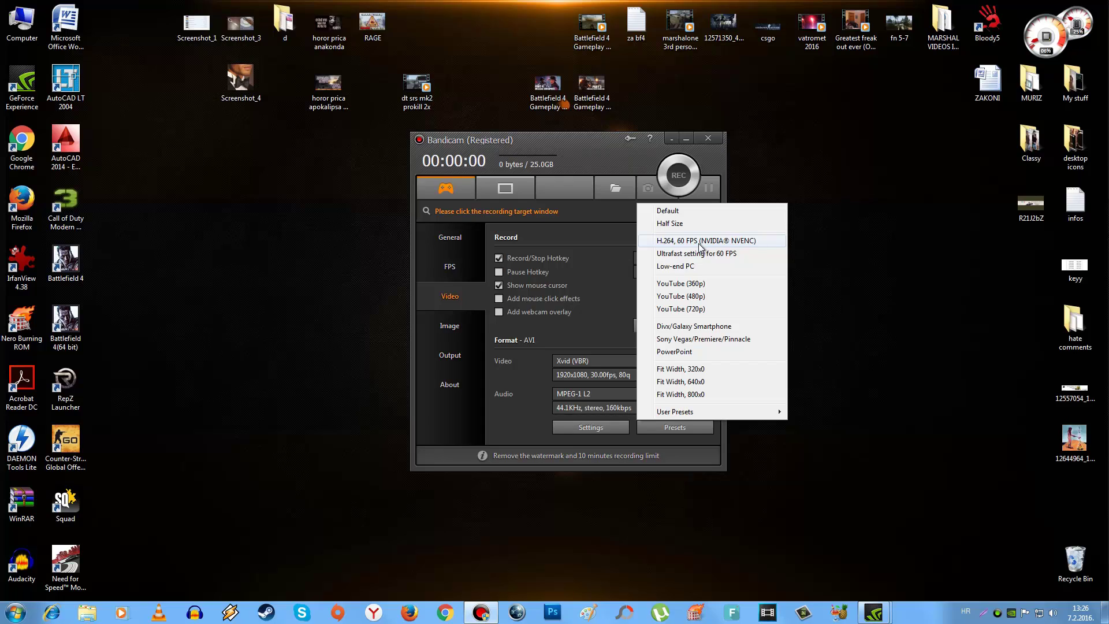
{"action": "left_click", "coordinate": [581, 279]}
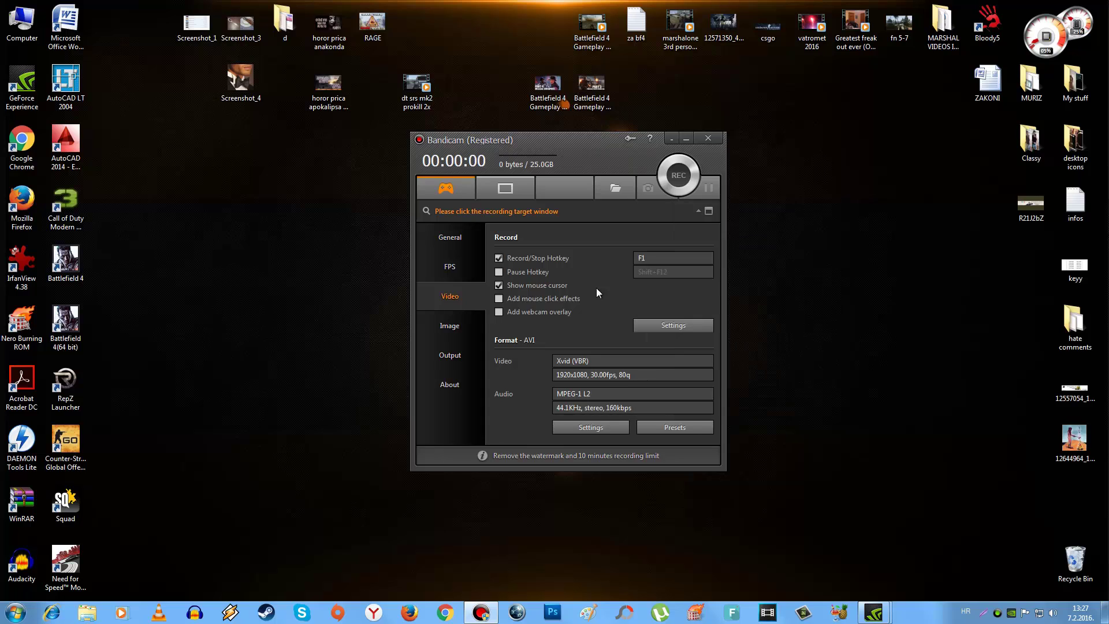
Keep Xvid as the video codec, cancel Format settings, and show the Presets list
{"action": "left_click", "coordinate": [592, 429]}
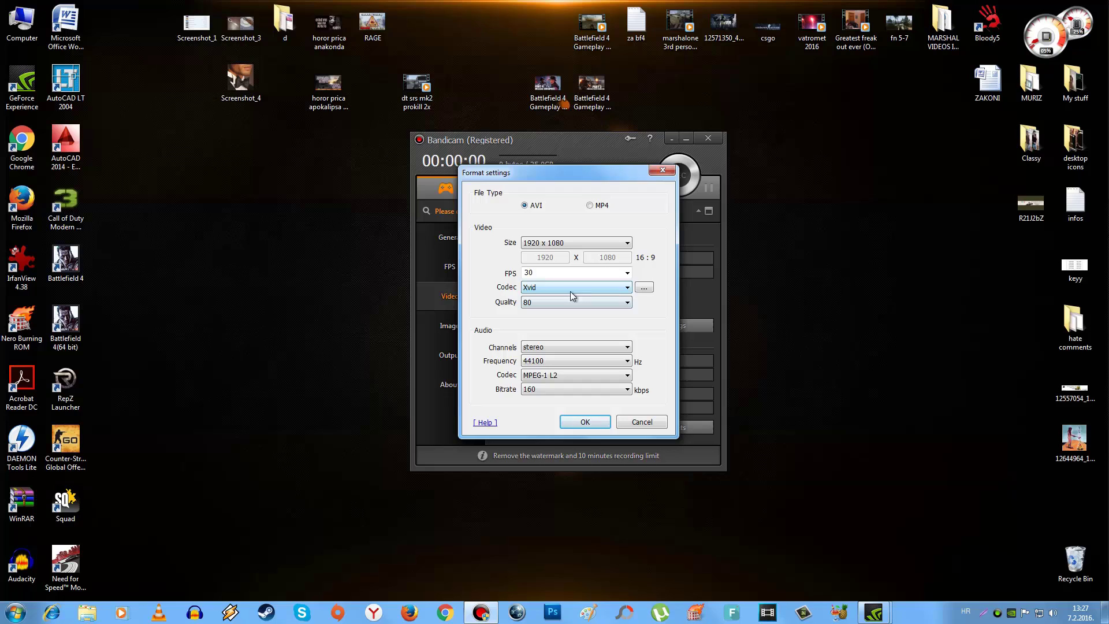
{"action": "left_click", "coordinate": [628, 289]}
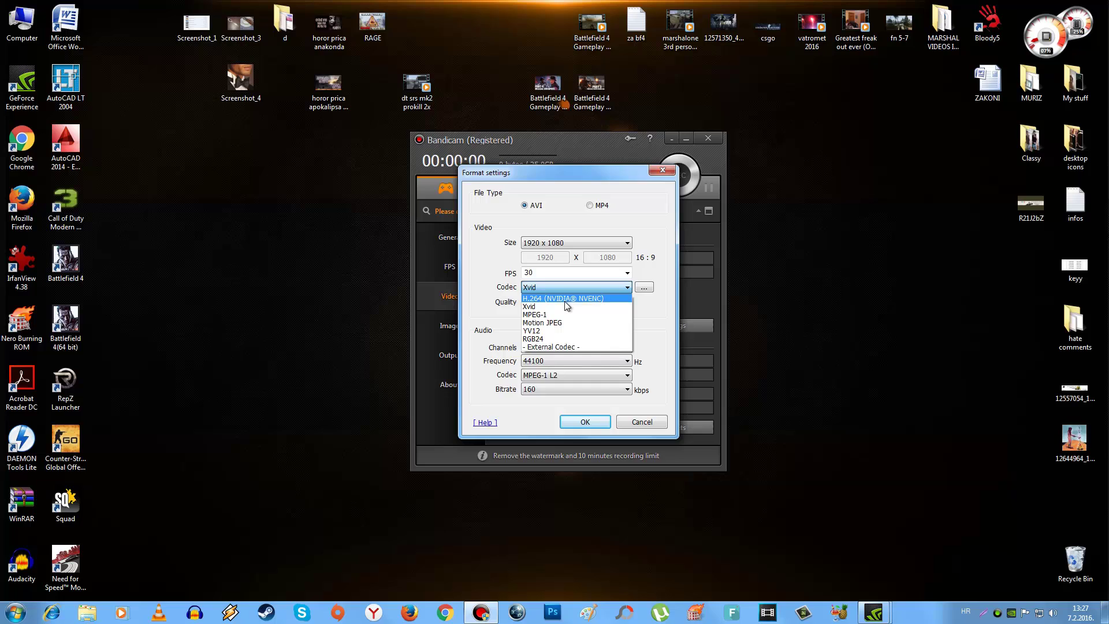
{"action": "left_click", "coordinate": [695, 297]}
{"action": "left_click", "coordinate": [639, 420]}
{"action": "left_click", "coordinate": [670, 425]}
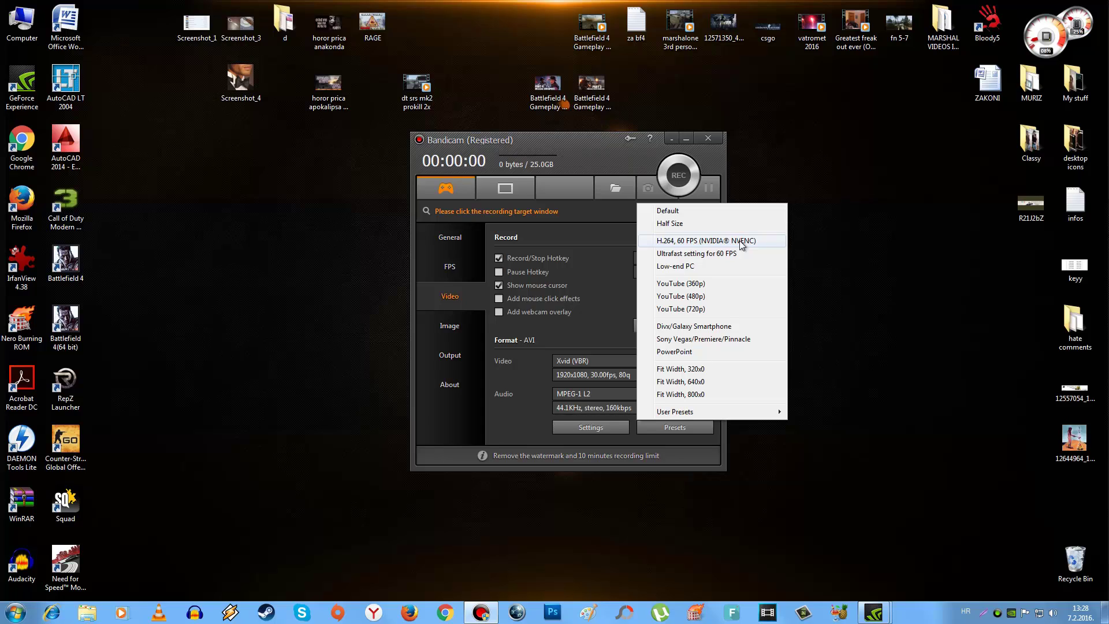
Close the presets list unapplied, show the General page, and refresh the desktop
{"action": "left_click", "coordinate": [745, 168]}
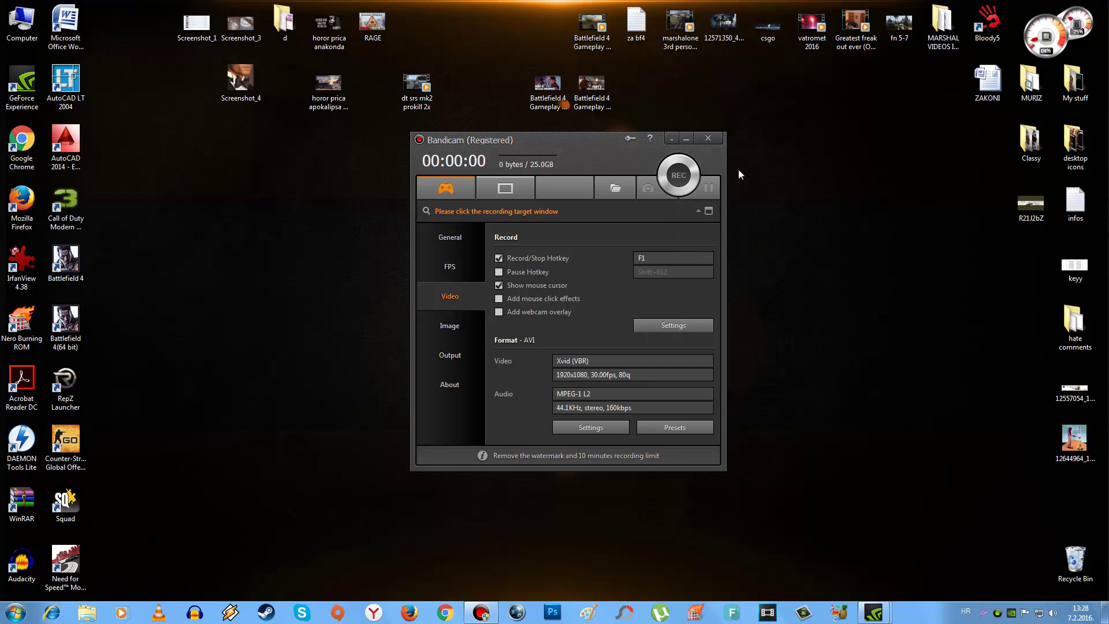
{"action": "left_click", "coordinate": [469, 240]}
{"action": "right_click", "coordinate": [745, 208]}
{"action": "left_click", "coordinate": [784, 245]}
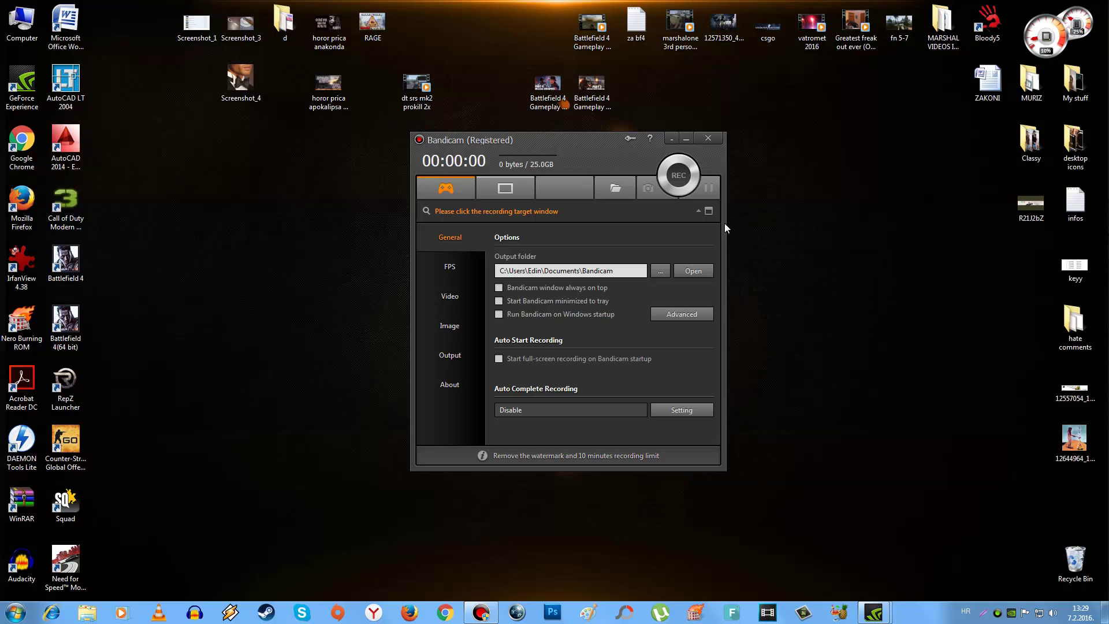